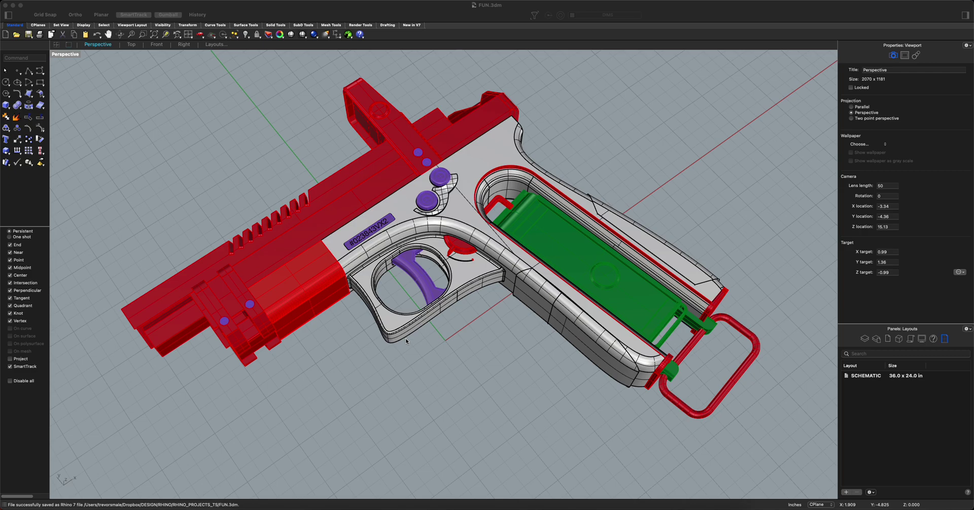
- Hide Rhino and open FUN.3dm from the Finder search results
{"action": "left_click", "coordinate": [402, 288]}
{"action": "key", "text": "super+h"}
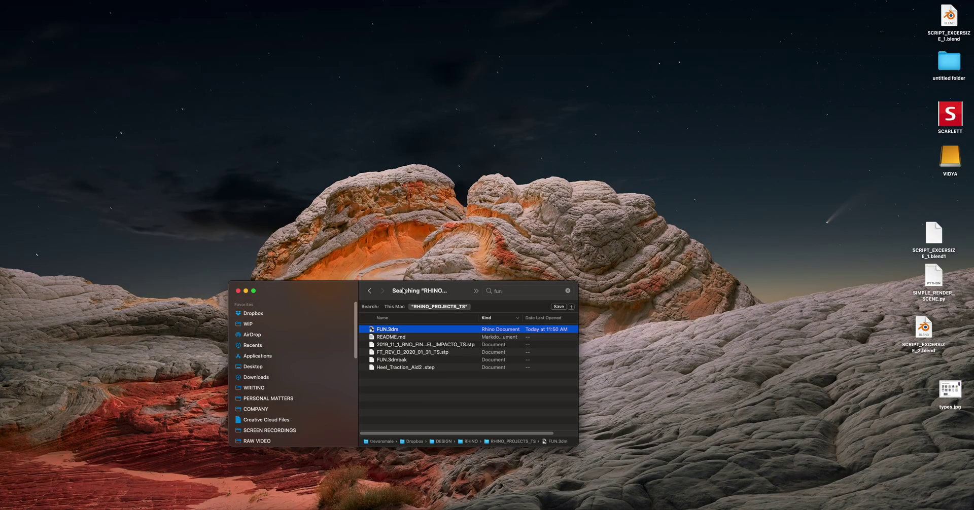
{"action": "double_click", "coordinate": [388, 330]}
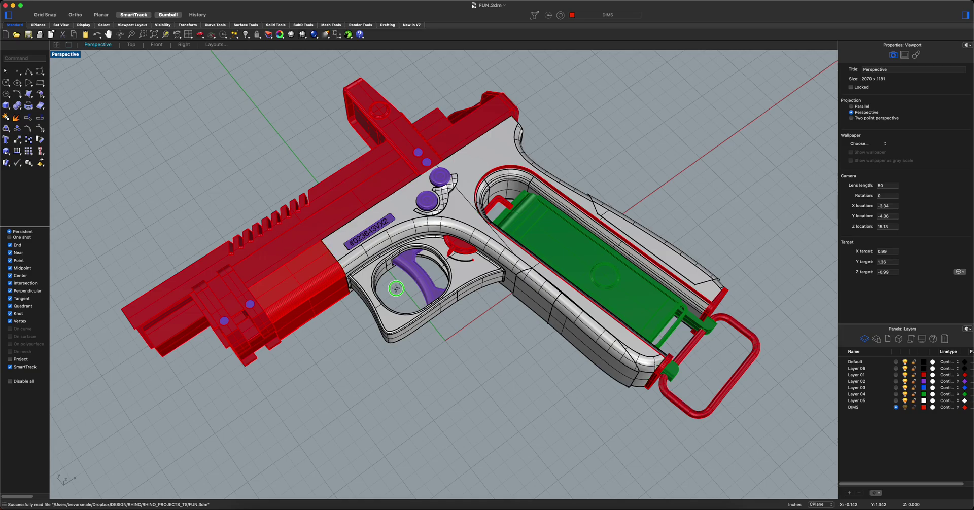
- Orbit the Perspective viewport around the loaded pistol model
{"action": "right_click_drag", "start_coordinate": [334, 265], "coordinate": [547, 298]}
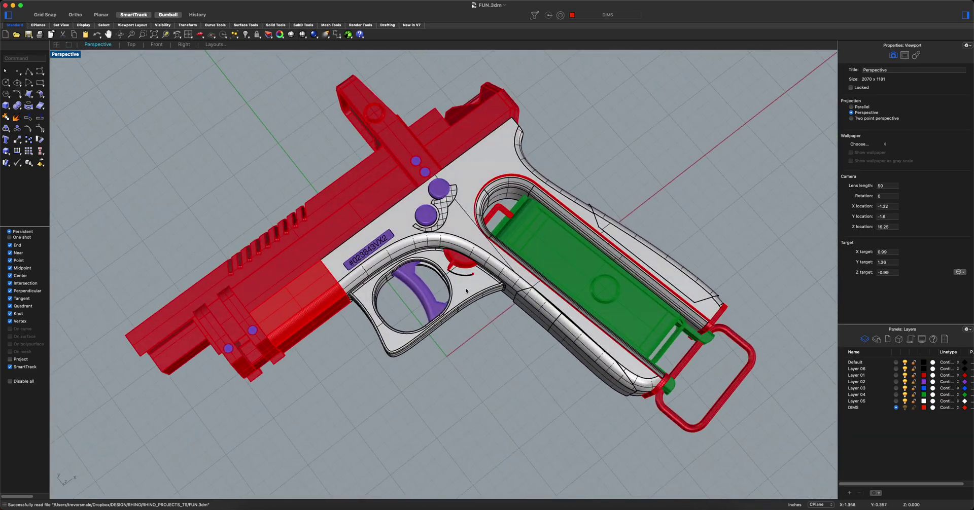
- Switch the Perspective viewport to Arctic display mode and orbit the pistol
{"action": "left_click", "coordinate": [65, 54]}
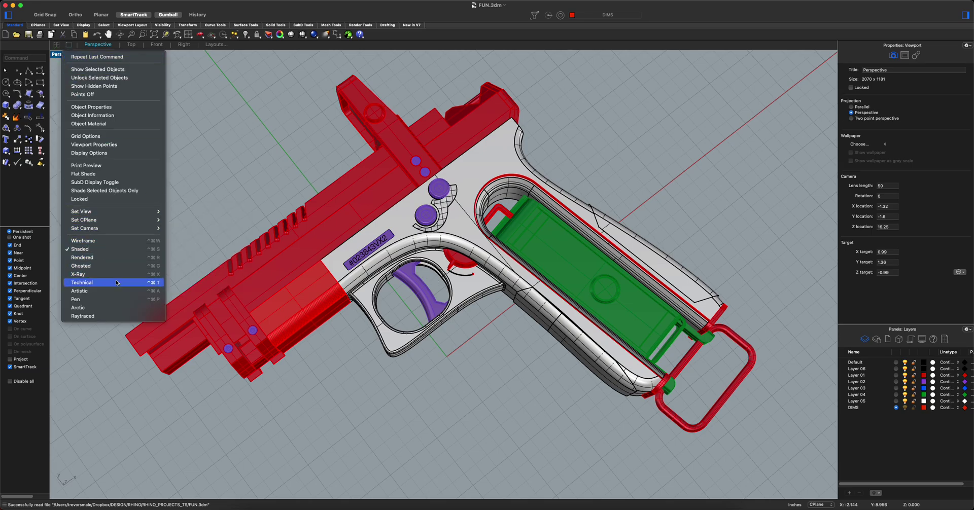
{"action": "left_click", "coordinate": [115, 306]}
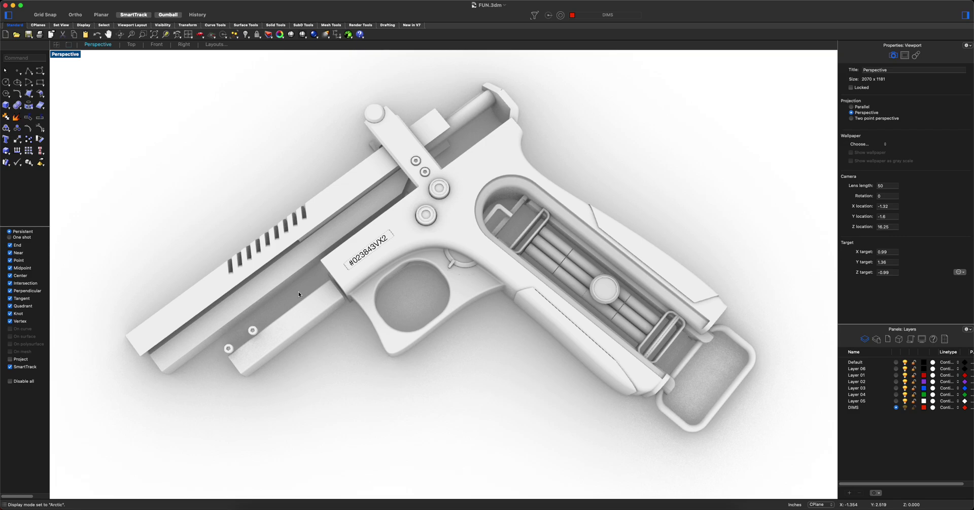
{"action": "mouse_move", "coordinate": [288, 212]}
{"action": "right_mouse_down"}
{"action": "mouse_move", "coordinate": [304, 189]}
{"action": "mouse_move", "coordinate": [405, 160]}
{"action": "mouse_move", "coordinate": [546, 200]}
{"action": "mouse_move", "coordinate": [407, 220]}
{"action": "mouse_move", "coordinate": [252, 211]}
{"action": "mouse_move", "coordinate": [418, 208]}
{"action": "mouse_move", "coordinate": [441, 219]}
{"action": "mouse_move", "coordinate": [442, 271]}
{"action": "mouse_move", "coordinate": [437, 242]}
{"action": "mouse_move", "coordinate": [406, 271]}
{"action": "mouse_move", "coordinate": [463, 270]}
{"action": "mouse_move", "coordinate": [370, 254]}
{"action": "mouse_move", "coordinate": [466, 286]}
{"action": "mouse_move", "coordinate": [421, 292]}
{"action": "mouse_move", "coordinate": [411, 317]}
{"action": "mouse_move", "coordinate": [457, 332]}
{"action": "mouse_move", "coordinate": [528, 321]}
{"action": "right_mouse_up"}
- Zoom and orbit the Arctic view to show the whole pistol
{"action": "type", "text": "Delete"}
{"action": "scroll", "coordinate": [437, 249], "scroll_direction": "up", "scroll_amount": 15}
{"action": "scroll", "coordinate": [439, 276], "scroll_direction": "up", "scroll_amount": 5}
{"action": "scroll", "coordinate": [439, 275], "scroll_direction": "down", "scroll_amount": 10}
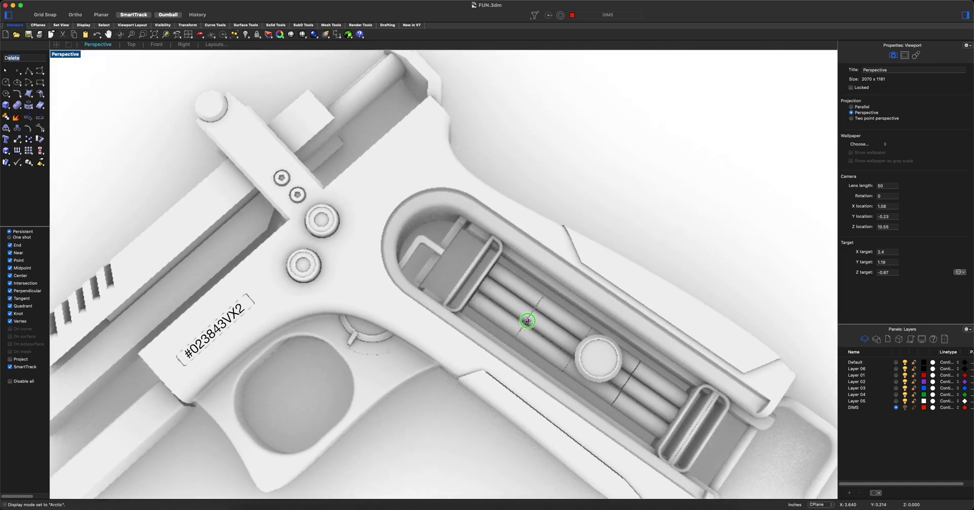
{"action": "scroll", "coordinate": [528, 321], "scroll_direction": "down", "scroll_amount": 3}
{"action": "mouse_move", "coordinate": [361, 276]}
{"action": "right_mouse_down"}
{"action": "mouse_move", "coordinate": [561, 215]}
{"action": "mouse_move", "coordinate": [521, 240]}
{"action": "mouse_move", "coordinate": [474, 249]}
{"action": "right_mouse_up"}
- Pick at the serial-number label, cancel the Choose Objects popup, and bring up the display modes
{"action": "scroll", "coordinate": [530, 250], "scroll_direction": "down", "scroll_amount": 5}
{"action": "scroll", "coordinate": [491, 251], "scroll_direction": "up", "scroll_amount": 5}
{"action": "left_click", "coordinate": [365, 257]}
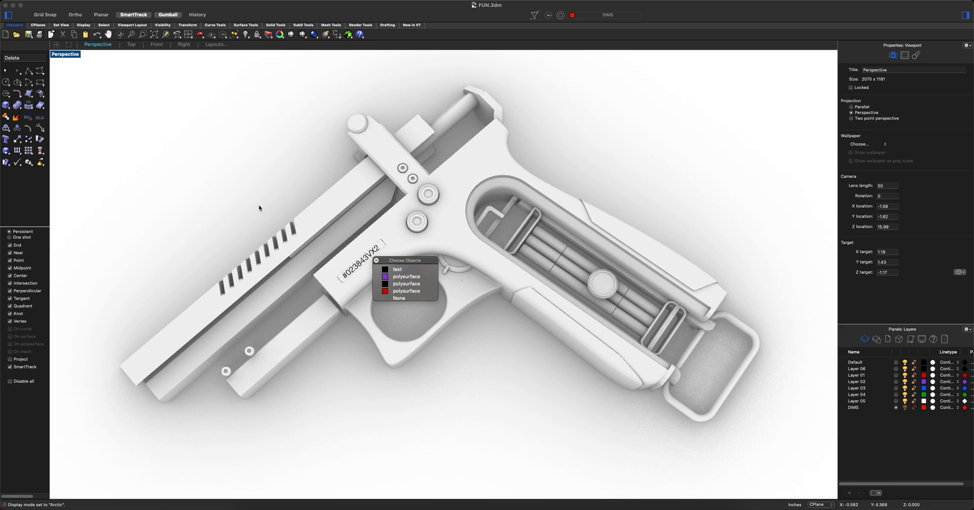
{"action": "key", "text": "Escape"}
{"action": "mouse_move", "coordinate": [396, 254]}
{"action": "right_mouse_down"}
{"action": "mouse_move", "coordinate": [417, 239]}
{"action": "mouse_move", "coordinate": [429, 256]}
{"action": "right_mouse_up"}
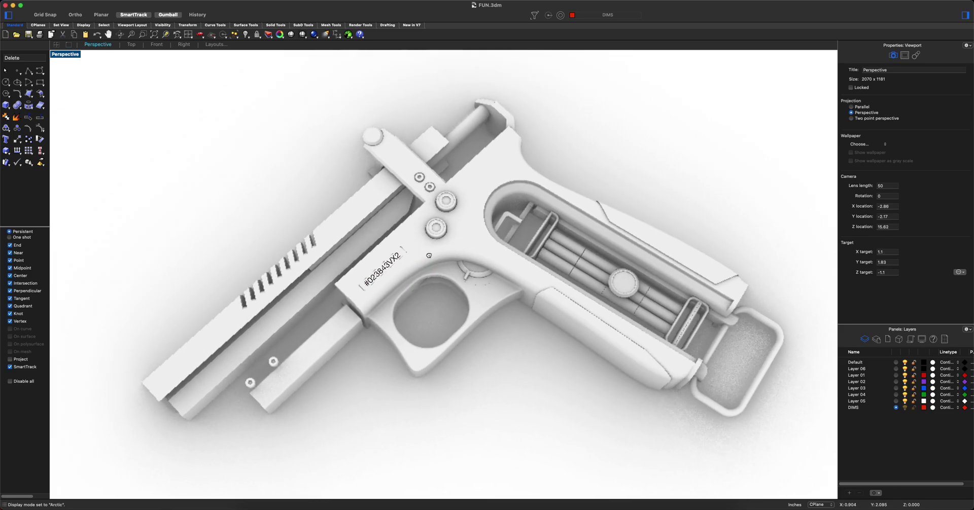
{"action": "left_click", "coordinate": [74, 55]}
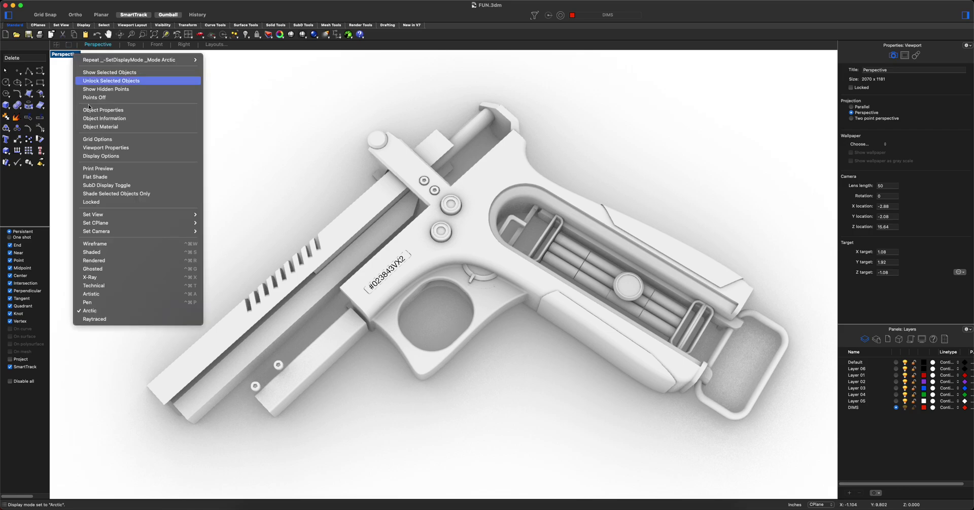
- Switch the view to Pen display and orbit the magazine side-on
{"action": "left_click", "coordinate": [133, 298]}
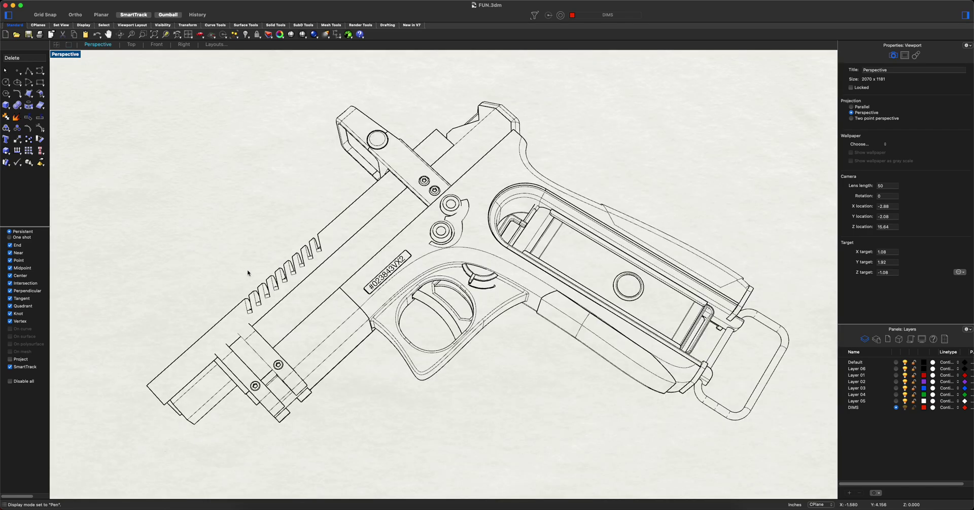
{"action": "right_click_drag", "start_coordinate": [239, 269], "coordinate": [462, 313]}
{"action": "scroll", "coordinate": [341, 309], "scroll_direction": "down", "scroll_amount": 3}
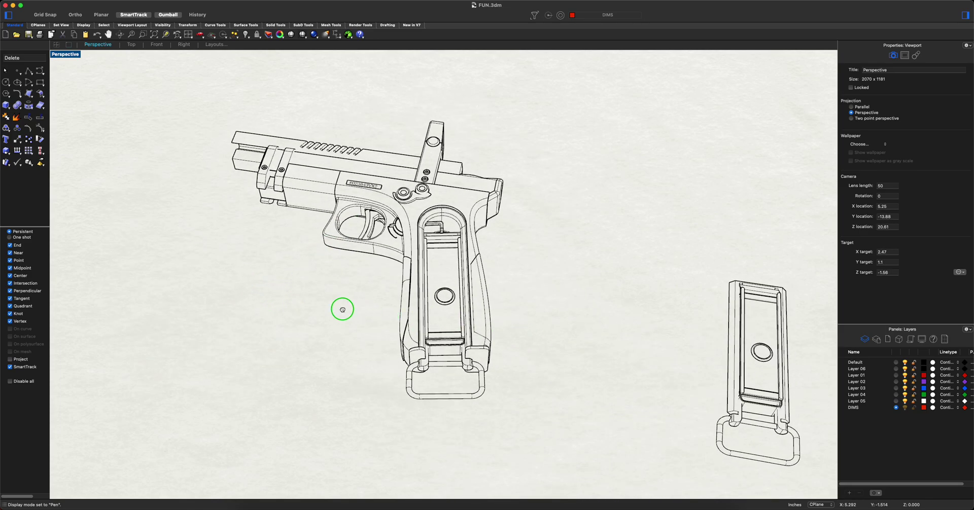
{"action": "scroll", "coordinate": [497, 356], "scroll_direction": "right", "scroll_amount": 3}
{"action": "scroll", "coordinate": [536, 365], "scroll_direction": "up", "scroll_amount": 5}
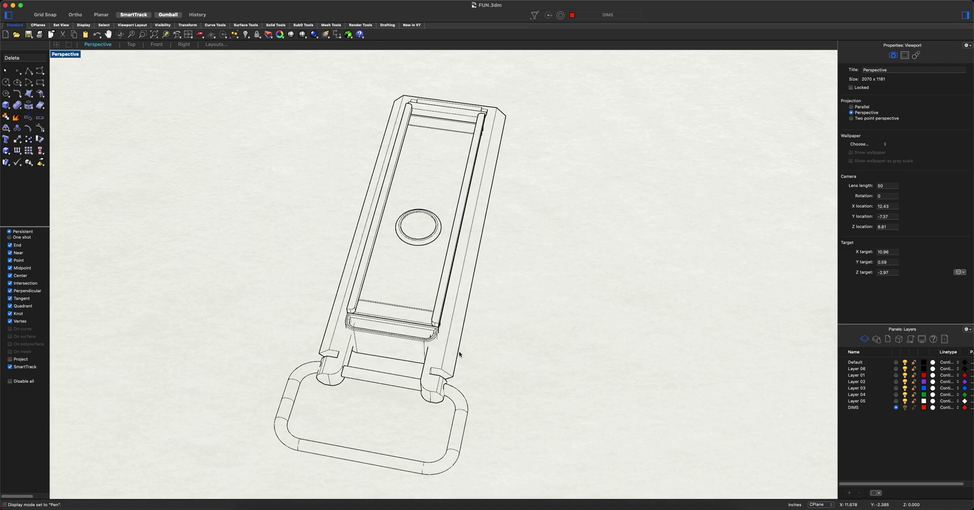
{"action": "mouse_move", "coordinate": [467, 355]}
{"action": "right_mouse_down"}
{"action": "mouse_move", "coordinate": [378, 354]}
{"action": "mouse_move", "coordinate": [548, 398]}
{"action": "mouse_move", "coordinate": [513, 393]}
{"action": "mouse_move", "coordinate": [391, 341]}
{"action": "mouse_move", "coordinate": [513, 361]}
{"action": "mouse_move", "coordinate": [478, 344]}
{"action": "right_mouse_up"}
- Zoom and orbit around the Pen-drawn pistol, then bring up the display modes
{"action": "scroll", "coordinate": [513, 361], "scroll_direction": "down", "scroll_amount": 5}
{"action": "scroll", "coordinate": [478, 343], "scroll_direction": "up", "scroll_amount": 2}
{"action": "scroll", "coordinate": [434, 341], "scroll_direction": "up", "scroll_amount": 3}
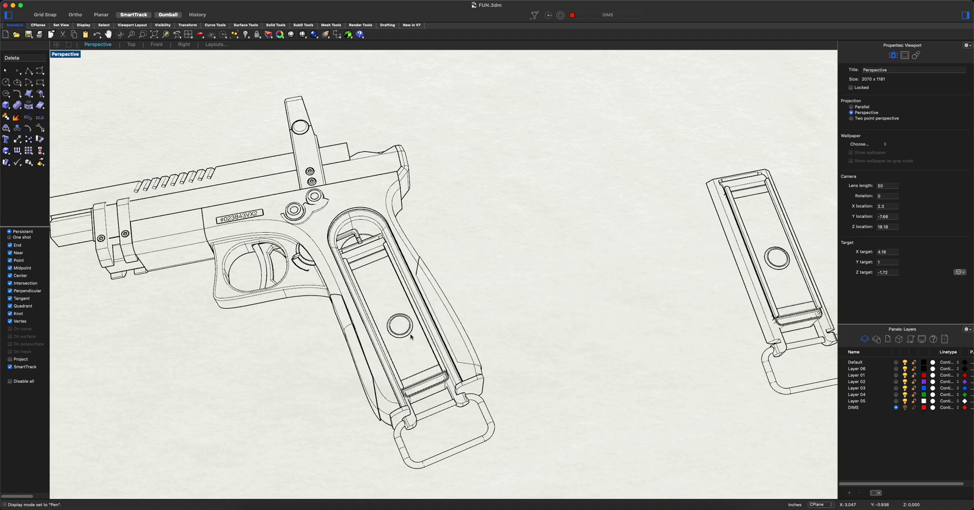
{"action": "scroll", "coordinate": [427, 283], "scroll_direction": "up", "scroll_amount": 5}
{"action": "scroll", "coordinate": [427, 283], "scroll_direction": "up", "scroll_amount": 10}
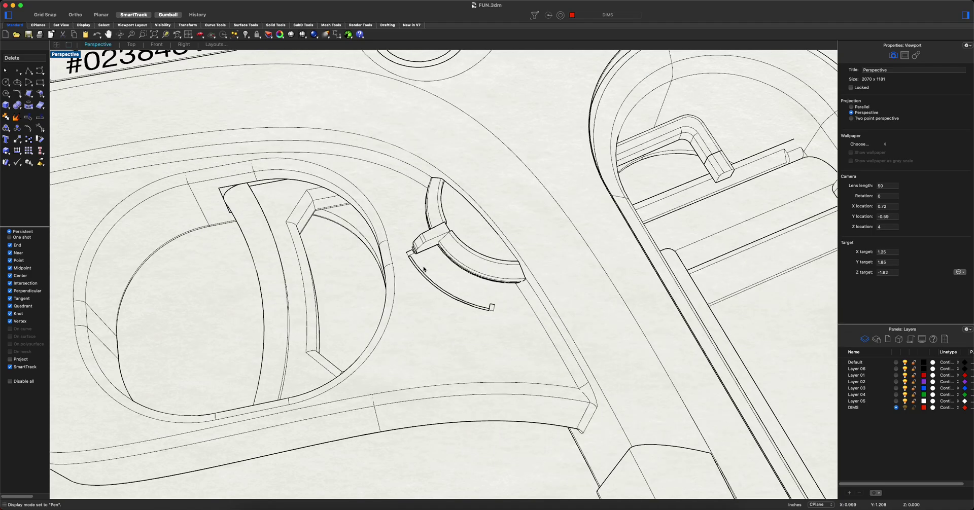
{"action": "scroll", "coordinate": [438, 273], "scroll_direction": "down", "scroll_amount": 15}
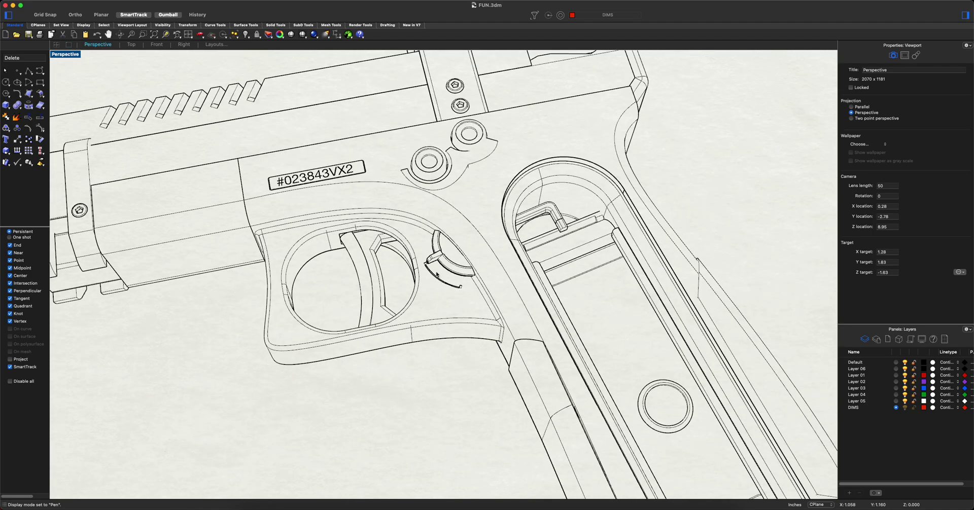
{"action": "right_click_drag", "start_coordinate": [418, 283], "coordinate": [457, 295]}
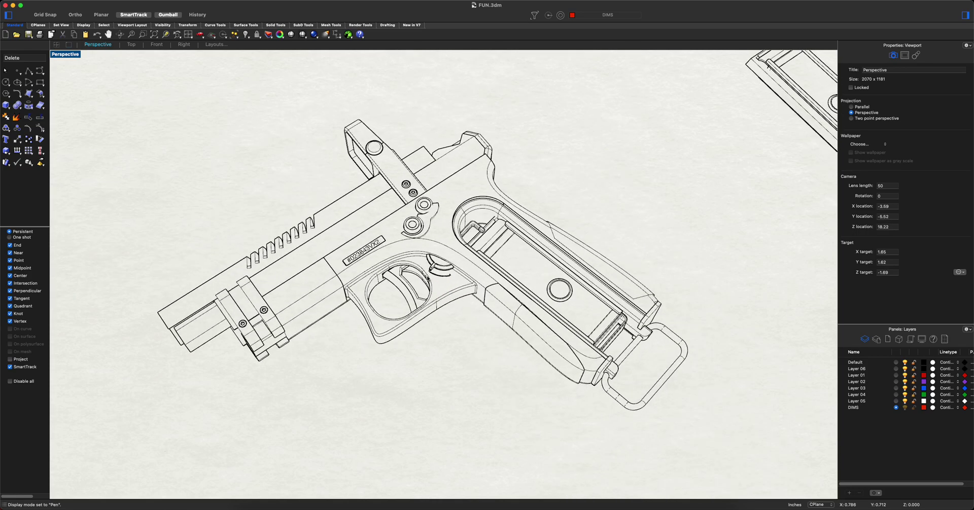
{"action": "left_click", "coordinate": [67, 57]}
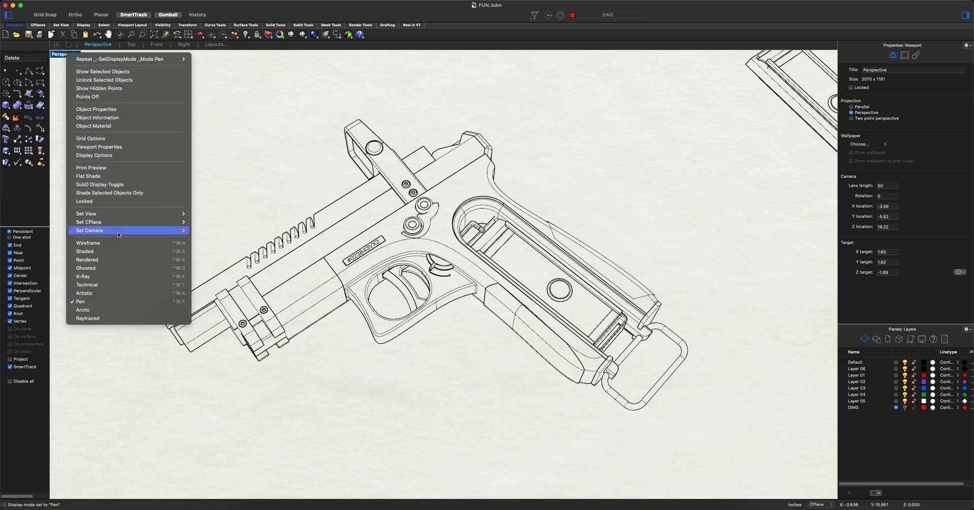
- Switch to Rendered display, inspect the safety lever and whole gun, then reopen display modes
{"action": "left_click", "coordinate": [118, 262]}
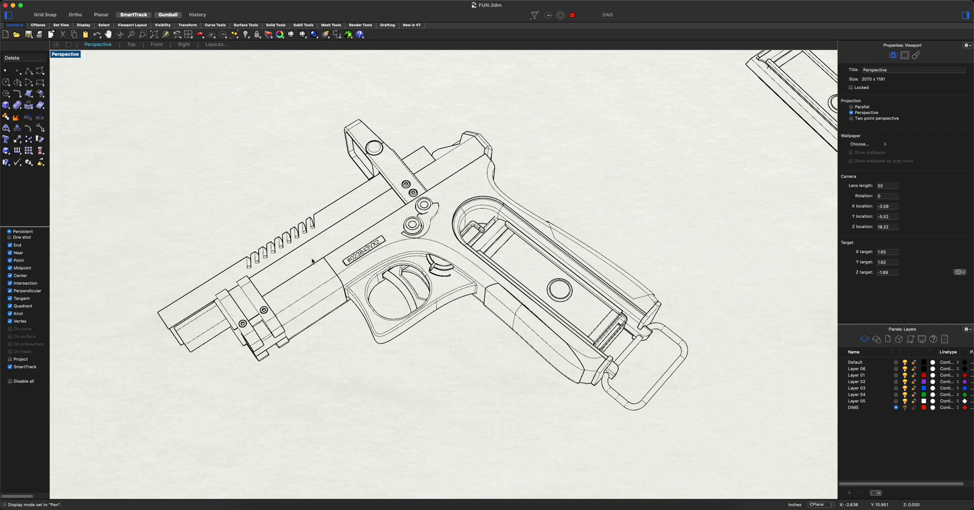
{"action": "scroll", "coordinate": [369, 254], "scroll_direction": "up", "scroll_amount": 2}
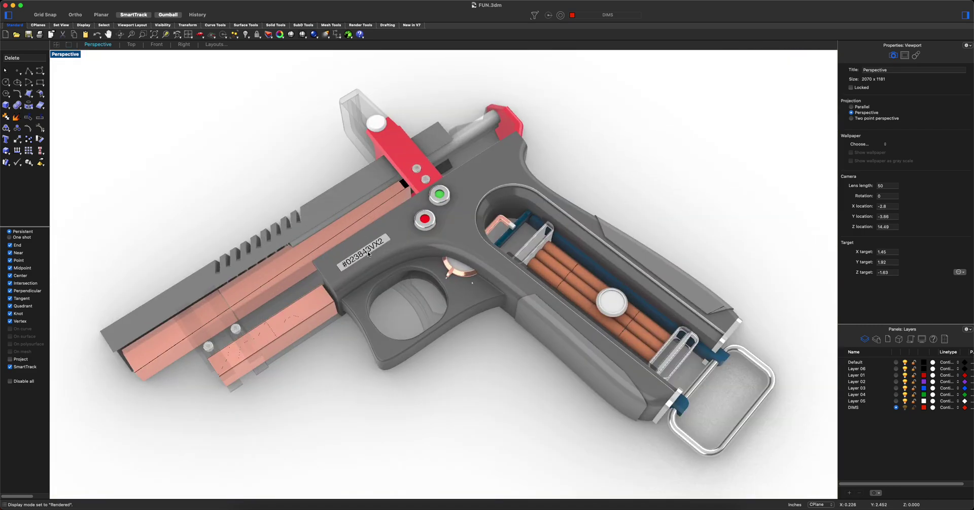
{"action": "right_click_drag", "start_coordinate": [379, 262], "coordinate": [446, 205]}
{"action": "scroll", "coordinate": [449, 206], "scroll_direction": "up", "scroll_amount": 10}
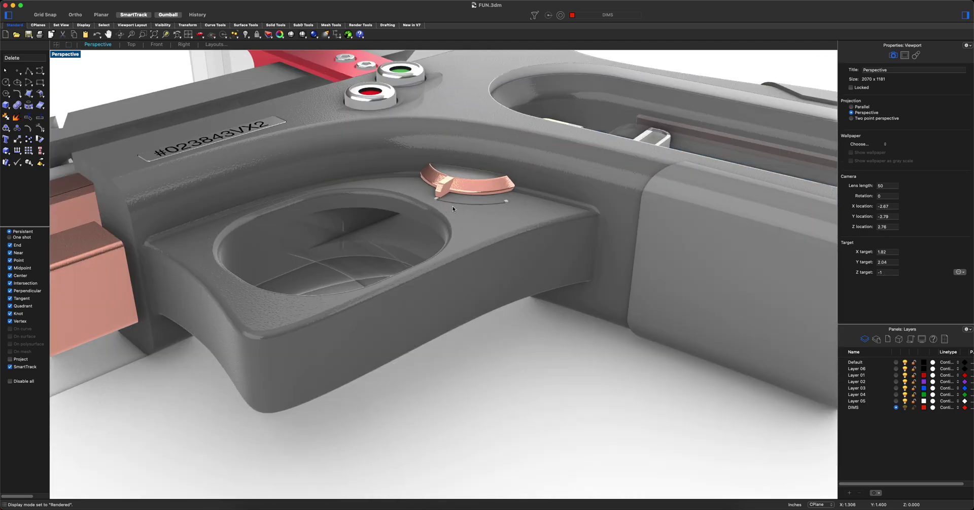
{"action": "scroll", "coordinate": [450, 205], "scroll_direction": "down", "scroll_amount": 10}
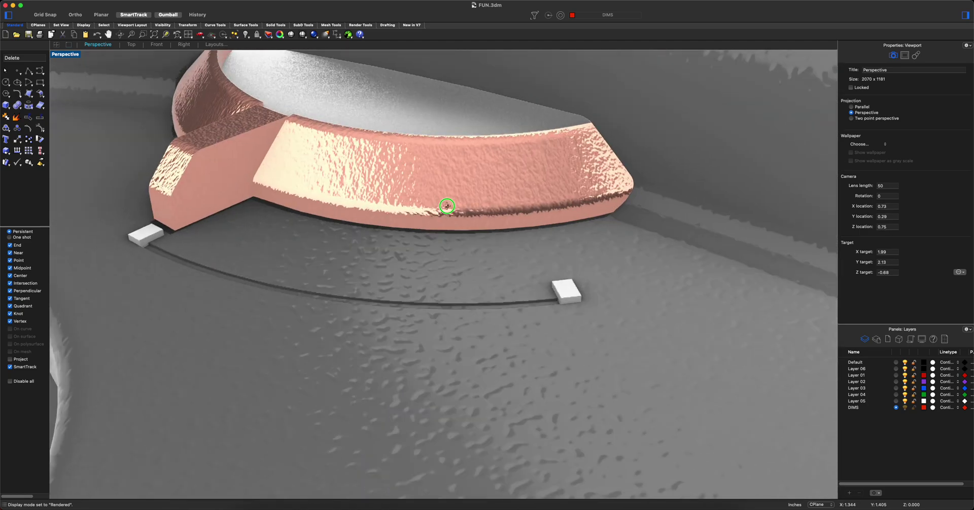
{"action": "scroll", "coordinate": [446, 208], "scroll_direction": "down", "scroll_amount": 8}
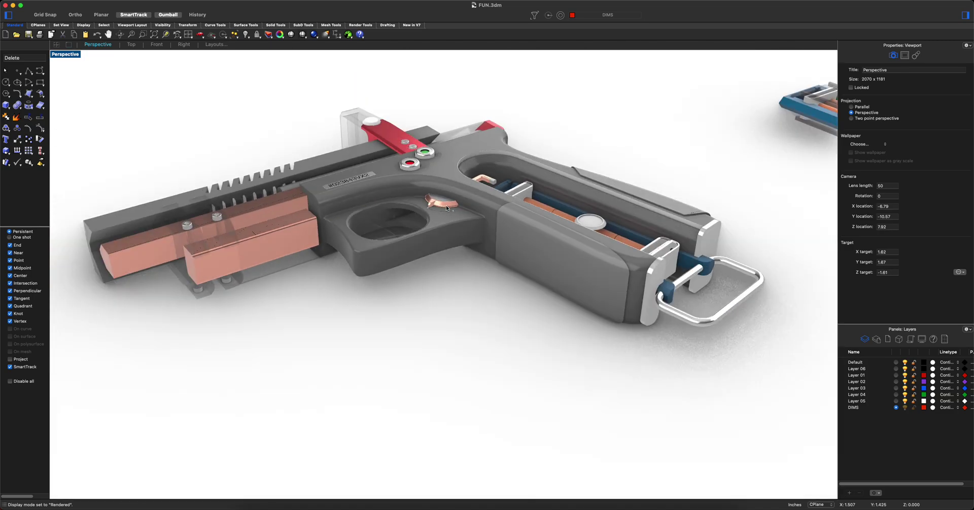
{"action": "right_click_drag", "start_coordinate": [445, 209], "coordinate": [464, 264]}
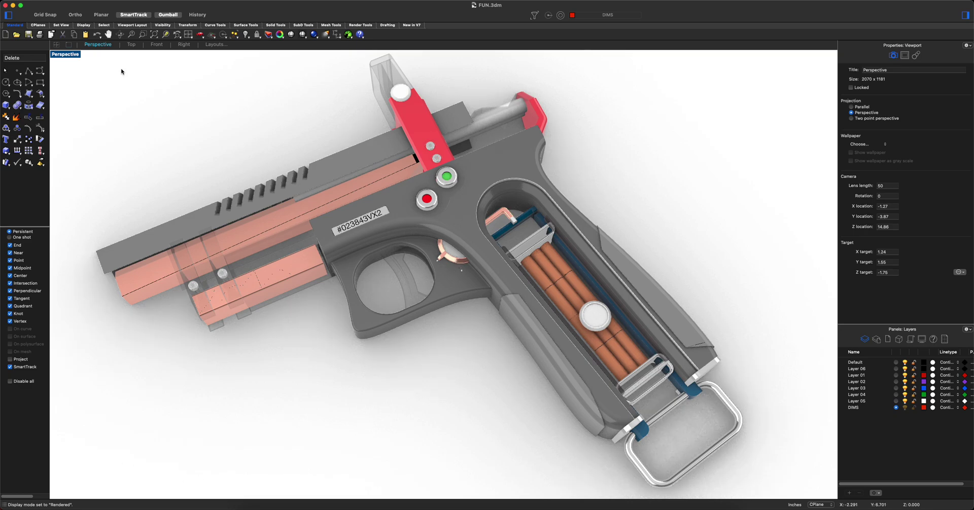
{"action": "left_click", "coordinate": [68, 55]}
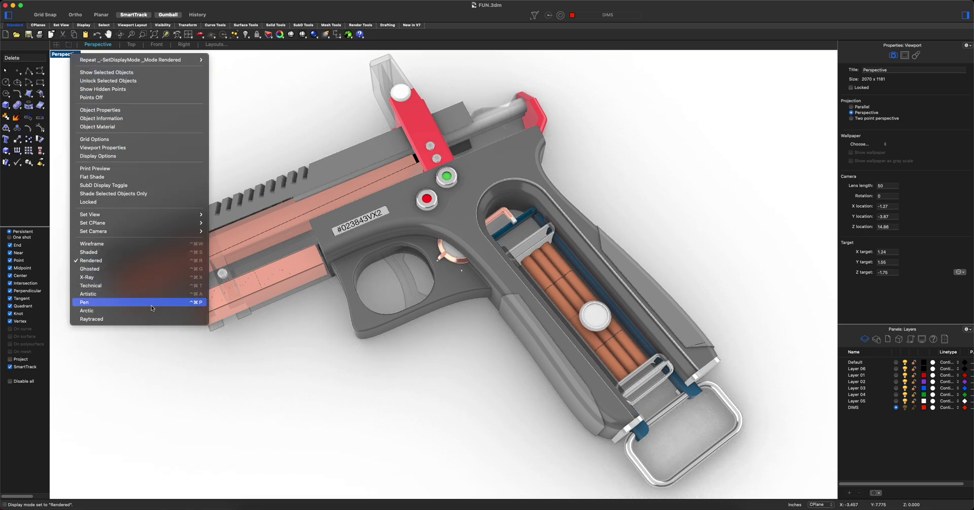
- Switch the view to Raytraced and zoom and pan so the pistol fills it
{"action": "left_click", "coordinate": [144, 318]}
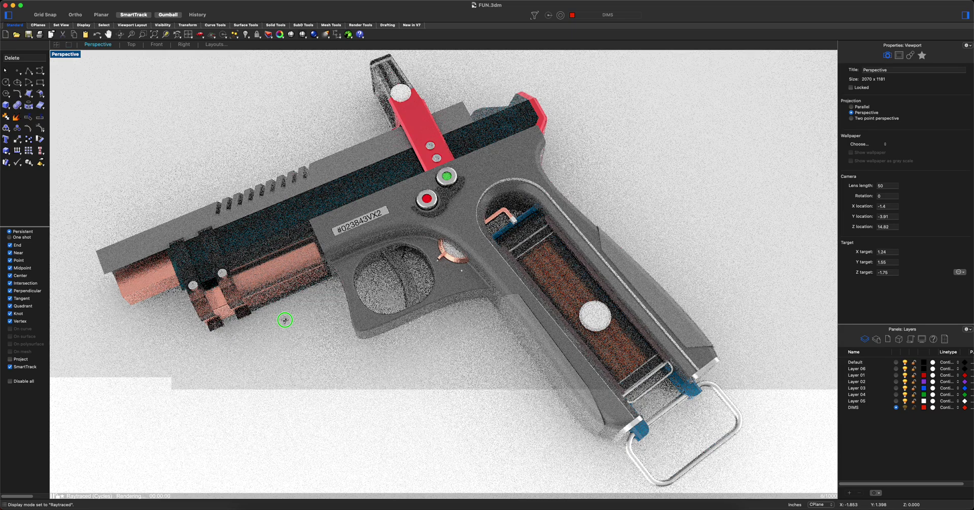
{"action": "right_click_drag", "start_coordinate": [282, 320], "coordinate": [300, 318]}
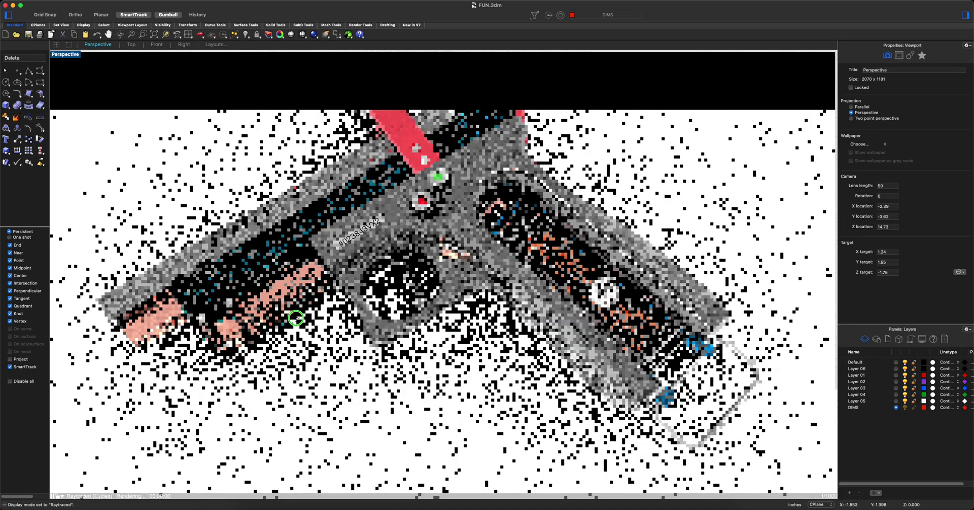
{"action": "scroll", "coordinate": [300, 319], "scroll_direction": "down", "scroll_amount": 3}
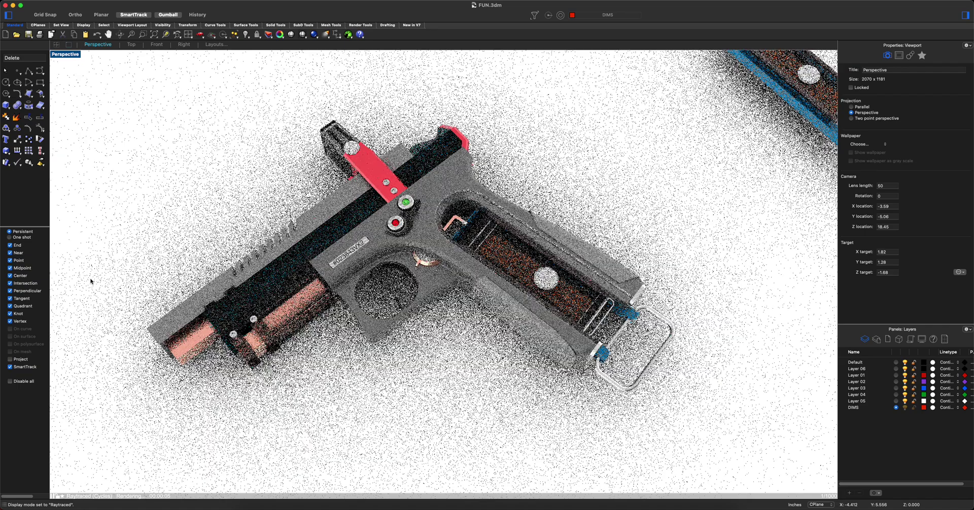
{"action": "scroll", "coordinate": [264, 301], "scroll_direction": "up", "scroll_amount": 3}
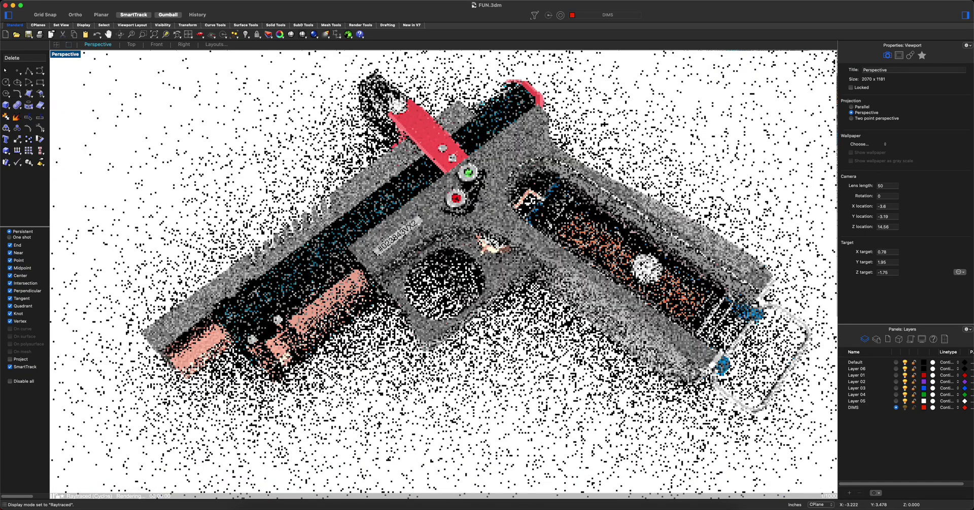
{"action": "right_click_drag", "start_coordinate": [264, 301], "coordinate": [243, 301], "text": "shift"}
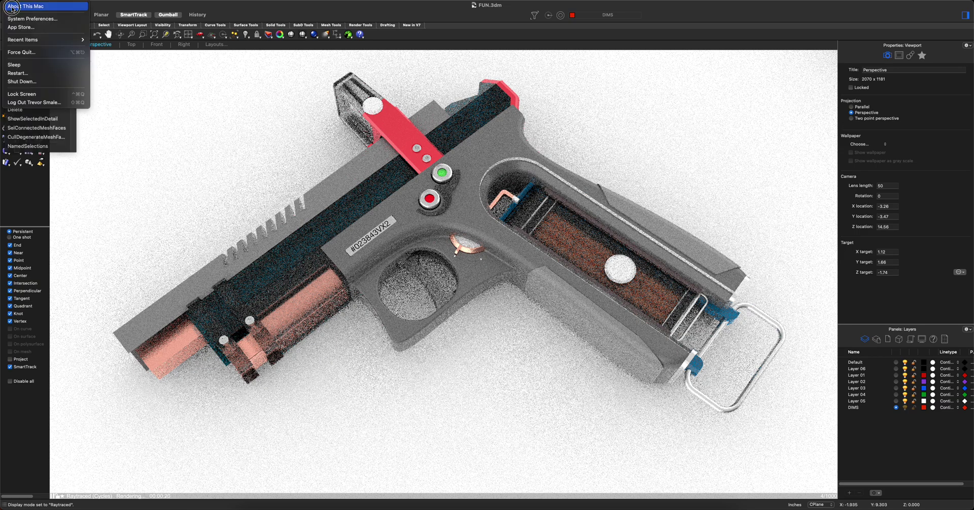
{"action": "left_click", "coordinate": [39, 22]}
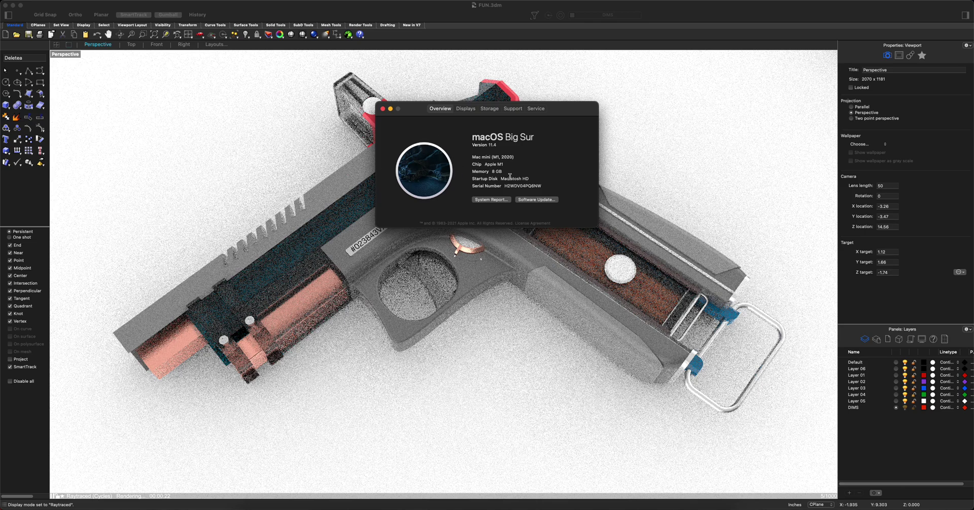
{"action": "left_click", "coordinate": [382, 109]}
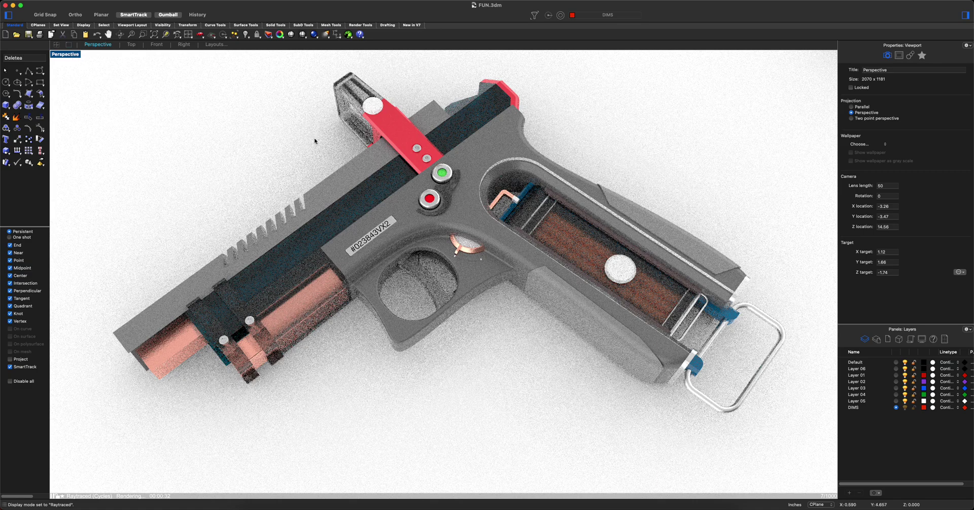
- Change the Perspective view from Raytraced to Shaded and zoom out slightly
{"action": "left_click", "coordinate": [74, 57]}
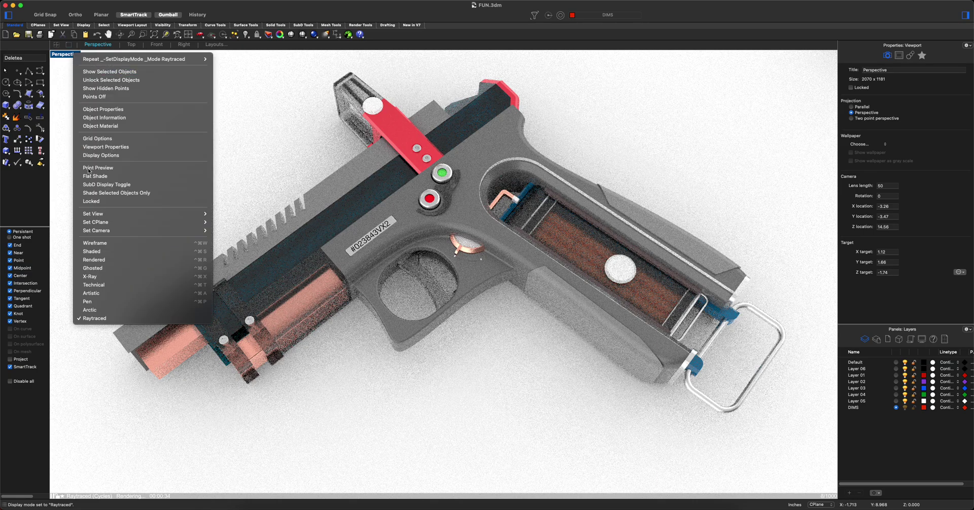
{"action": "left_click", "coordinate": [223, 272]}
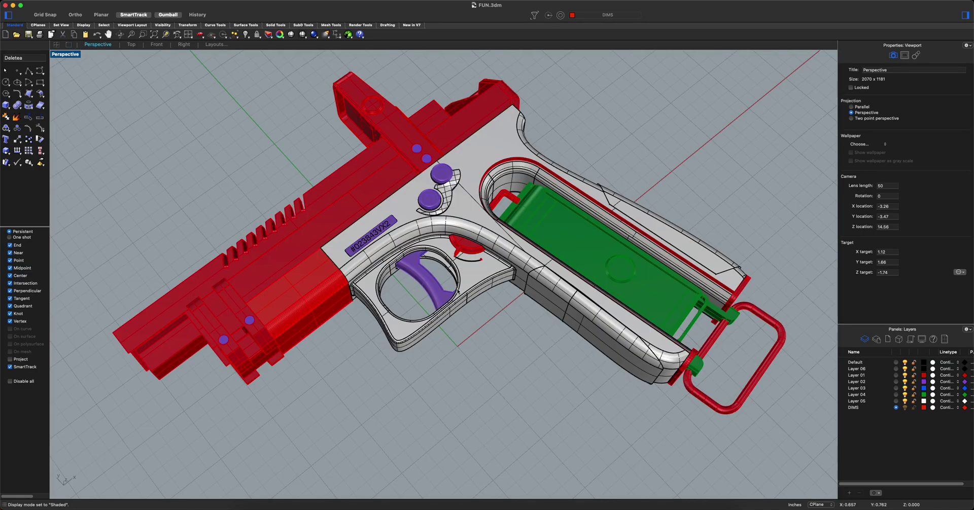
{"action": "scroll", "coordinate": [518, 303], "scroll_direction": "down", "scroll_amount": 5}
{"action": "scroll", "coordinate": [516, 306], "scroll_direction": "down", "scroll_amount": 3}
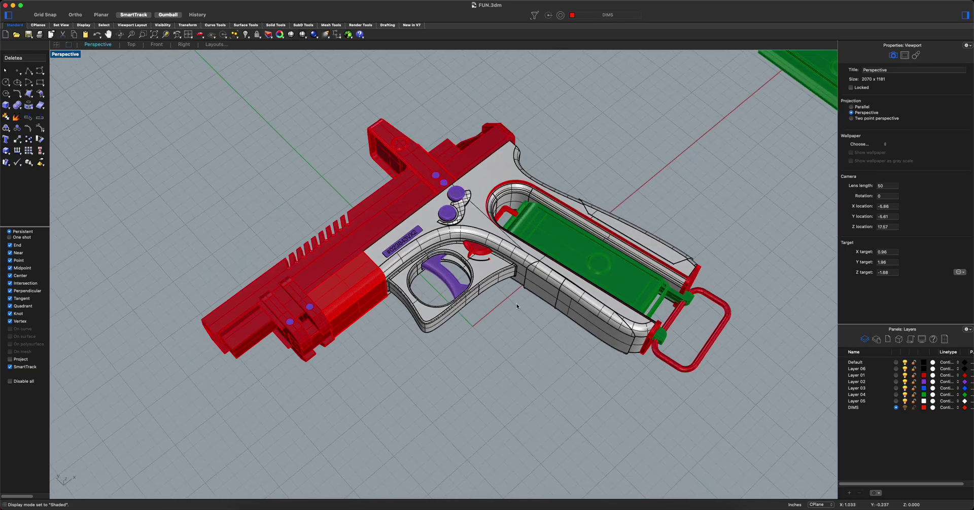
- Open the SCHEMATIC layout from the Layouts panel and scroll across it
{"action": "left_click", "coordinate": [944, 340]}
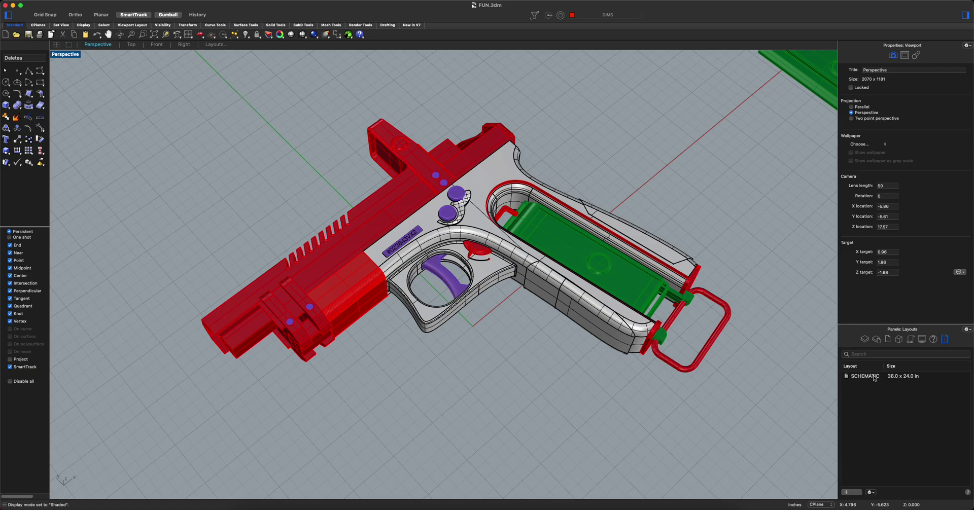
{"action": "double_click", "coordinate": [875, 377]}
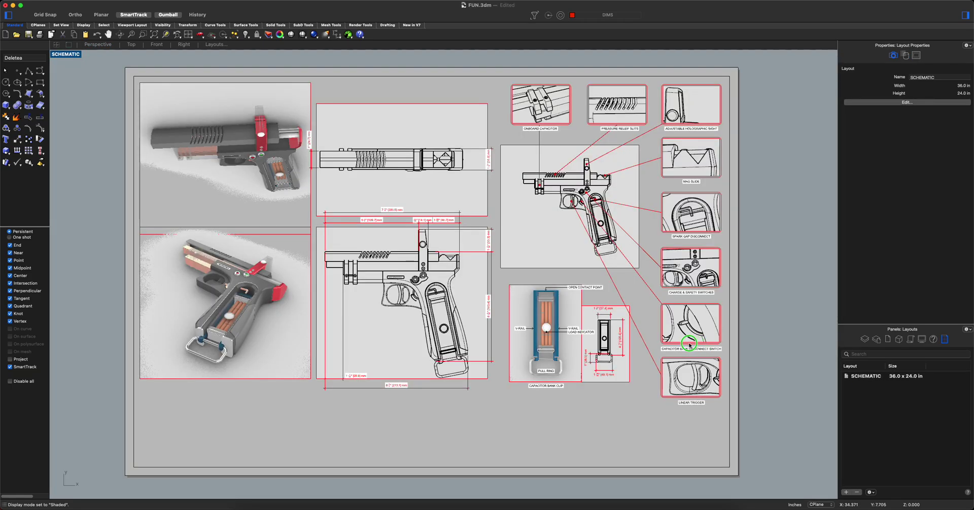
{"action": "scroll", "coordinate": [680, 336], "scroll_direction": "right", "scroll_amount": 2}
{"action": "scroll", "coordinate": [707, 347], "scroll_direction": "left", "scroll_amount": 3}
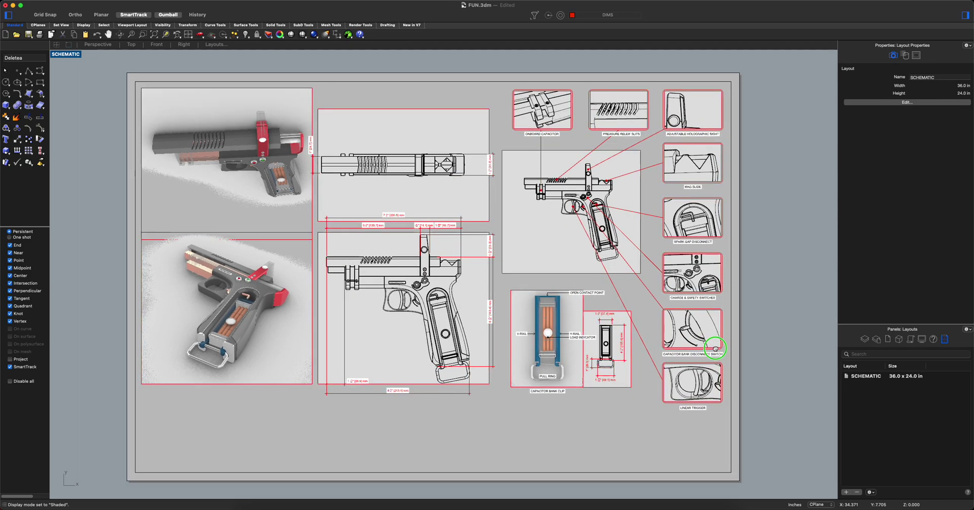
{"action": "scroll", "coordinate": [714, 327], "scroll_direction": "down", "scroll_amount": 2}
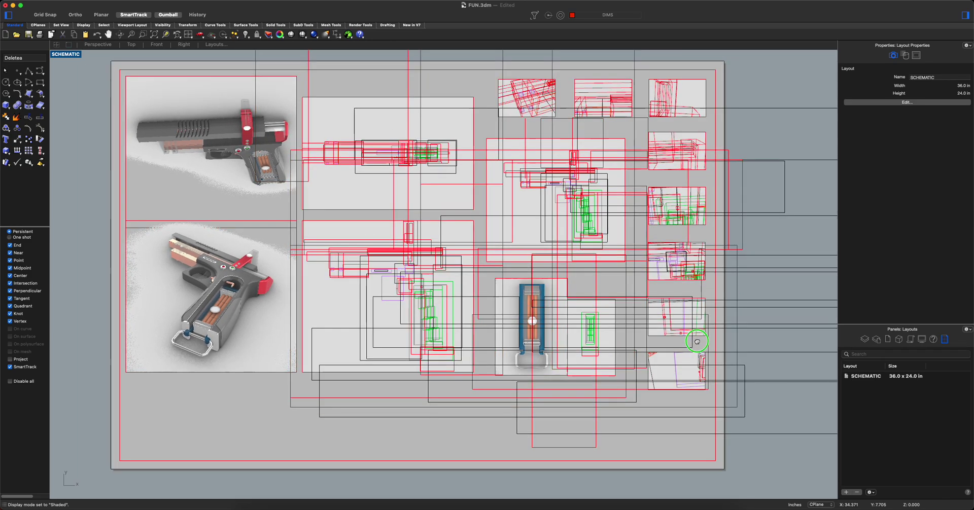
{"action": "scroll", "coordinate": [715, 328], "scroll_direction": "right", "scroll_amount": 2}
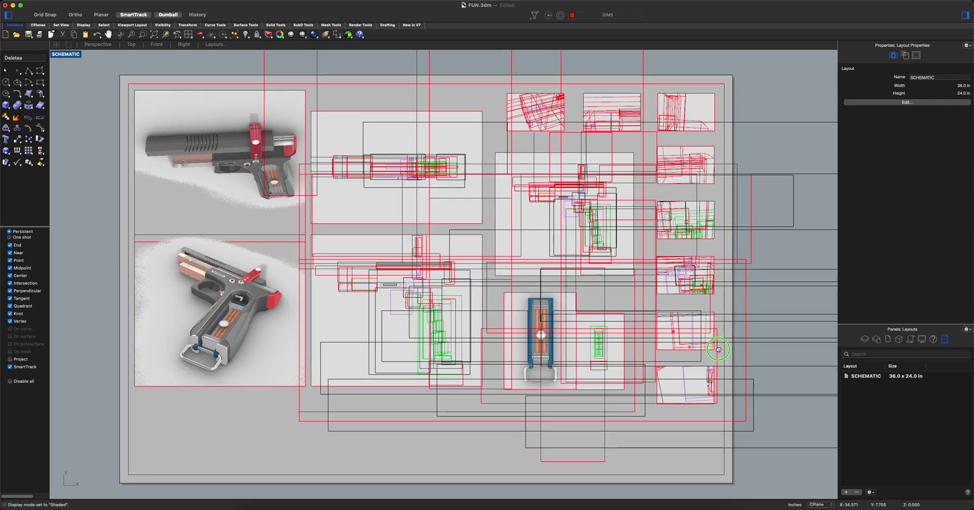
- Zoom and pan over the sheet's renders, dimensioned views and callouts, then recentre it
{"action": "scroll", "coordinate": [700, 350], "scroll_direction": "left", "scroll_amount": 2}
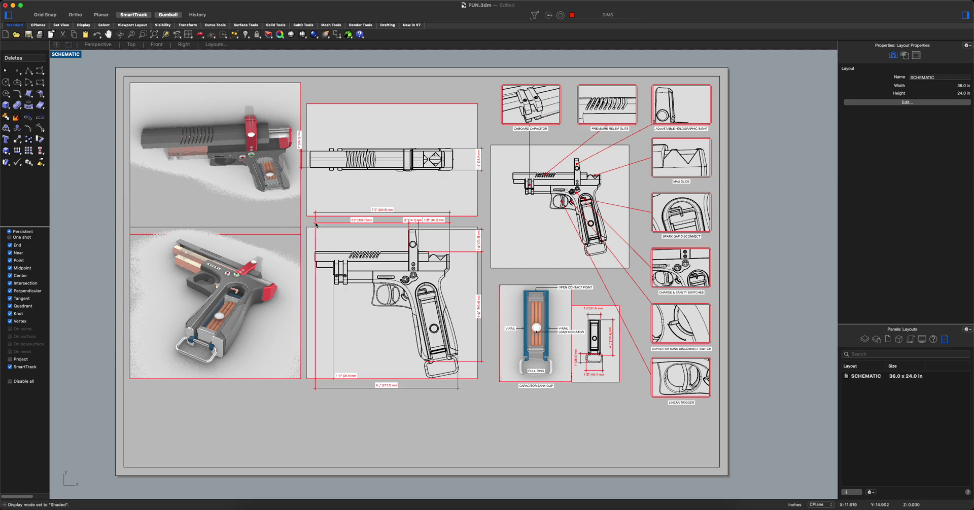
{"action": "scroll", "coordinate": [380, 256], "scroll_direction": "left", "scroll_amount": 5}
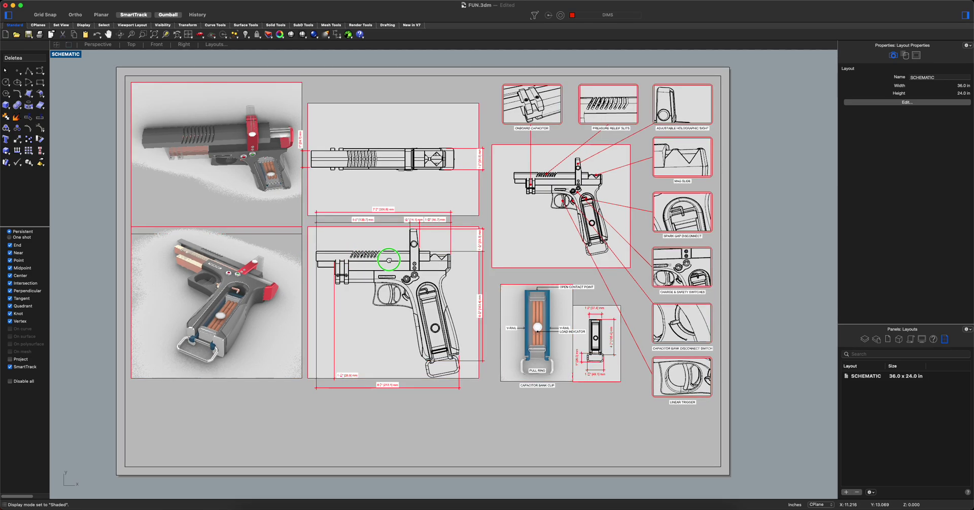
{"action": "scroll", "coordinate": [315, 160], "scroll_direction": "up", "scroll_amount": 3}
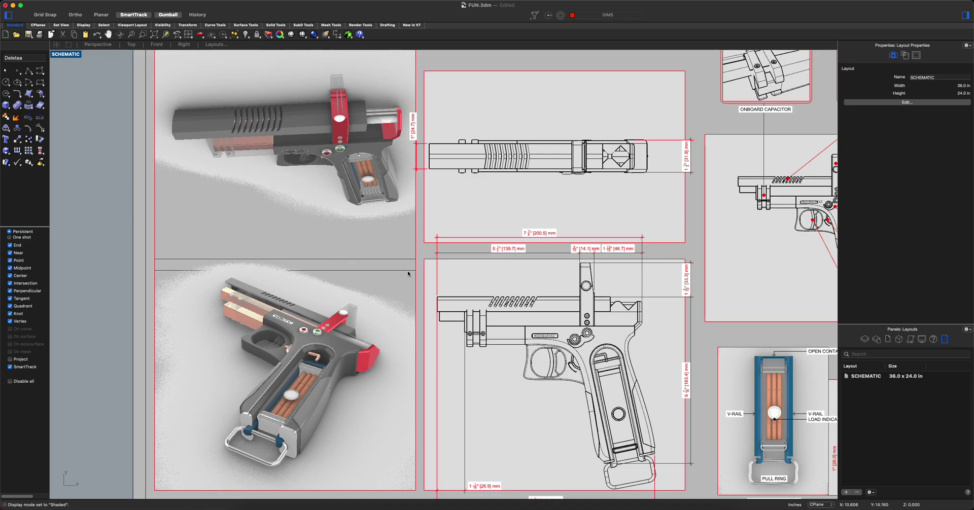
{"action": "scroll", "coordinate": [421, 274], "scroll_direction": "down", "scroll_amount": 1}
{"action": "right_click_drag", "start_coordinate": [420, 271], "coordinate": [279, 257]}
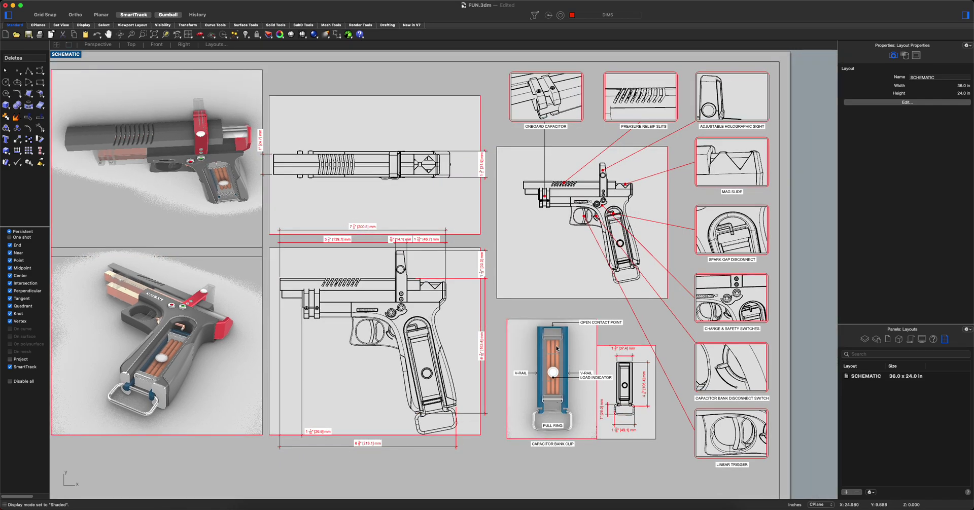
{"action": "scroll", "coordinate": [485, 357], "scroll_direction": "down", "scroll_amount": 2}
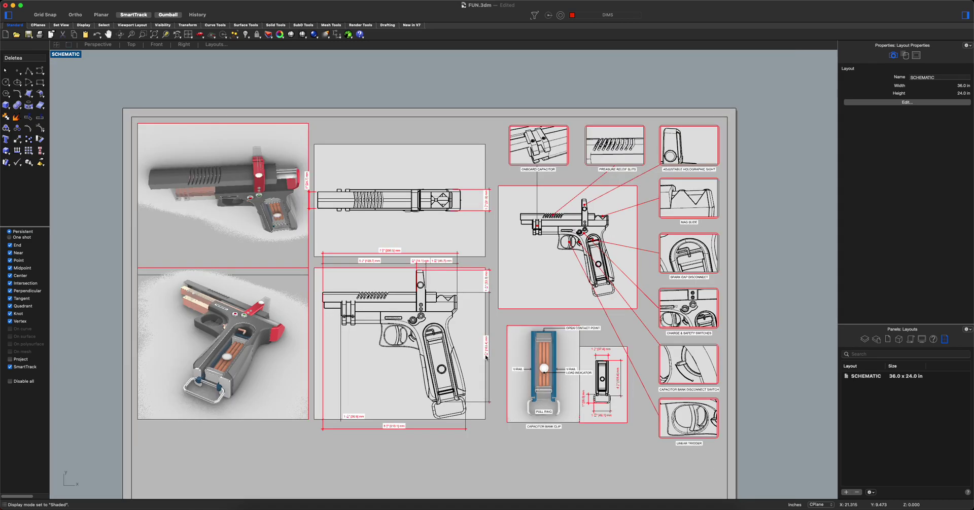
{"action": "mouse_move", "coordinate": [485, 357]}
{"action": "right_mouse_down"}
{"action": "mouse_move", "coordinate": [477, 341]}
{"action": "mouse_move", "coordinate": [485, 339]}
{"action": "right_mouse_up"}
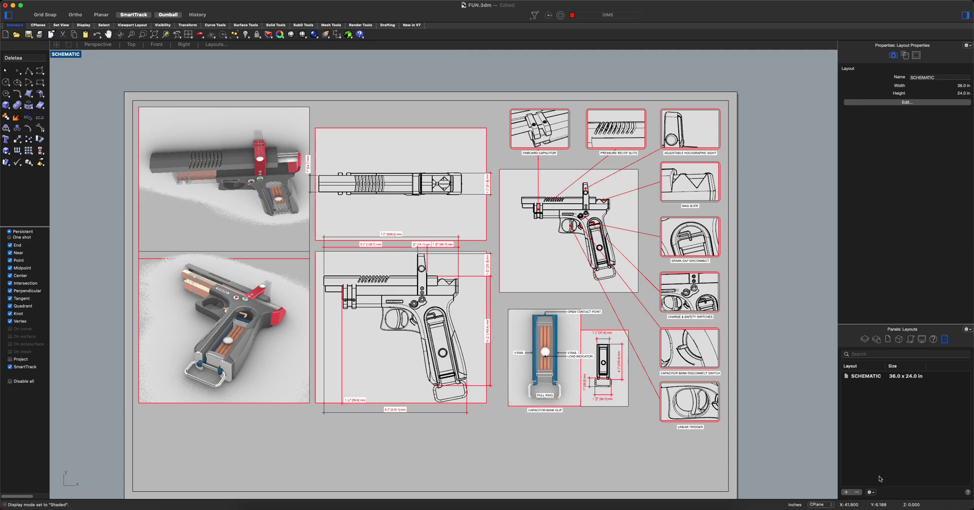
- Print the SCHEMATIC layout with Save as PDF to the Desktop as Untitled.pdf
{"action": "left_click", "coordinate": [871, 492]}
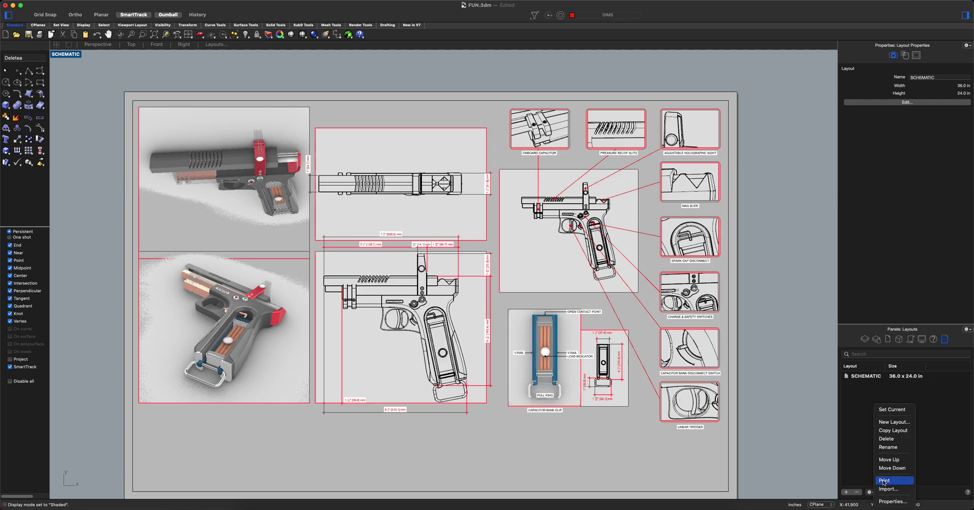
{"action": "left_click", "coordinate": [884, 480]}
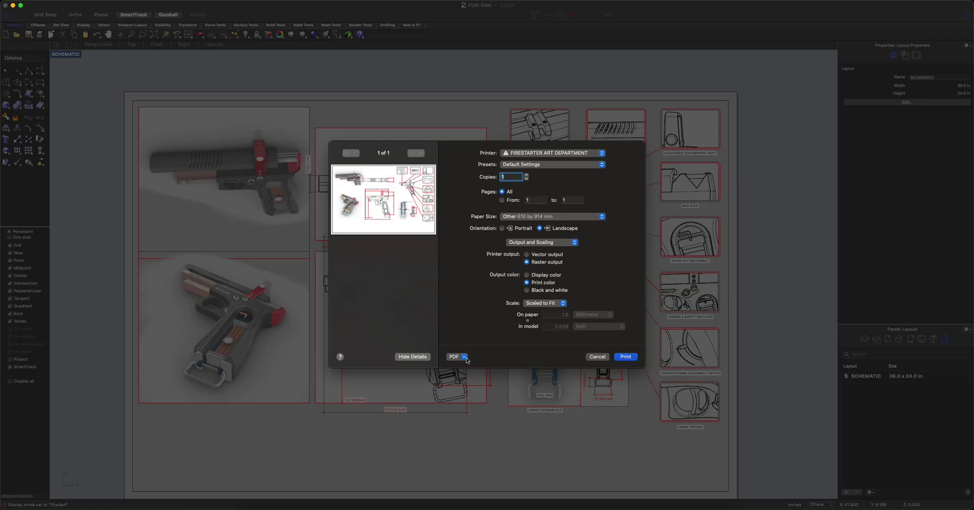
{"action": "left_click", "coordinate": [463, 357]}
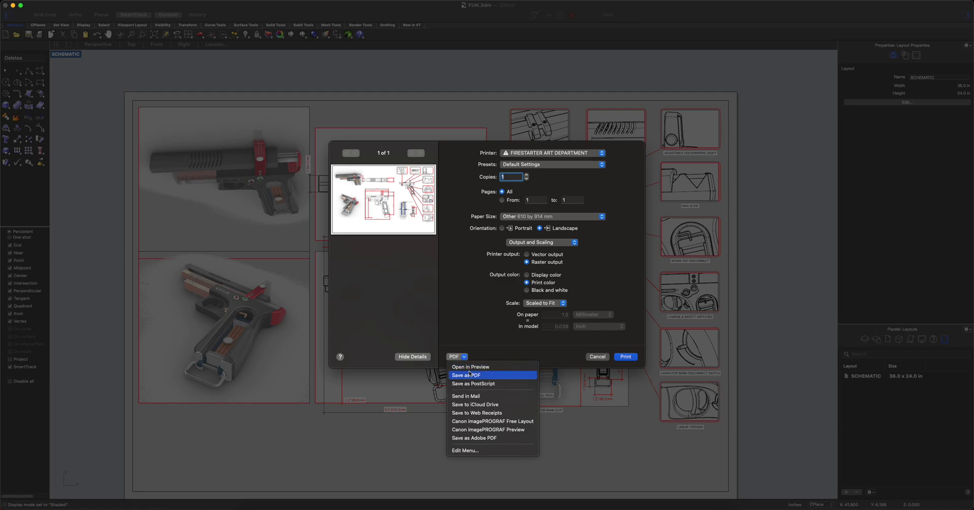
{"action": "left_click", "coordinate": [469, 375]}
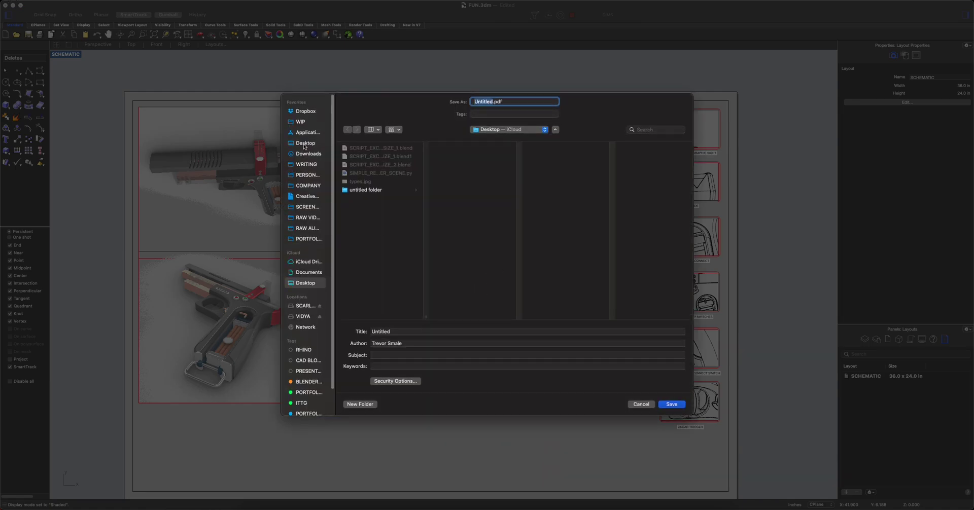
{"action": "left_click", "coordinate": [305, 145]}
{"action": "left_click", "coordinate": [671, 404]}
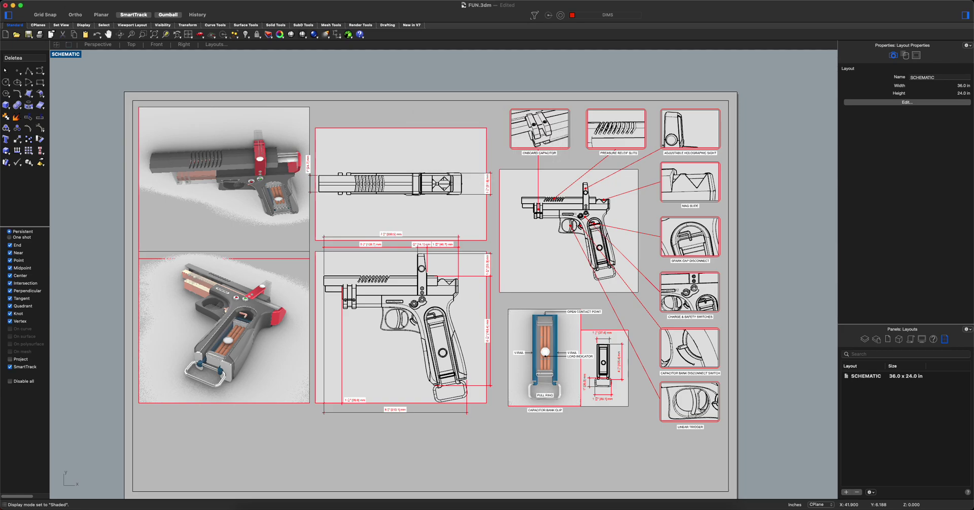
- Minimize Rhino and open Untitled.pdf from the desktop in Acrobat
{"action": "left_click", "coordinate": [13, 5]}
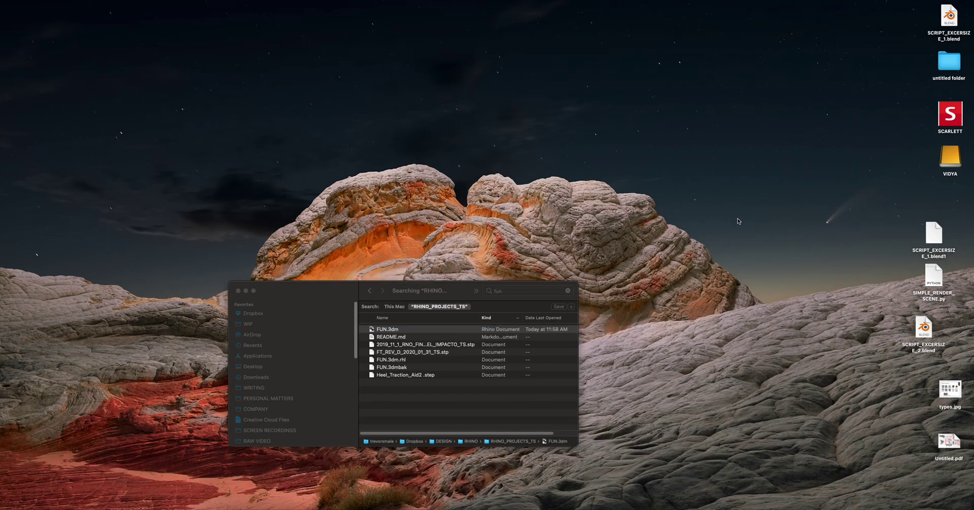
{"action": "left_click", "coordinate": [945, 439]}
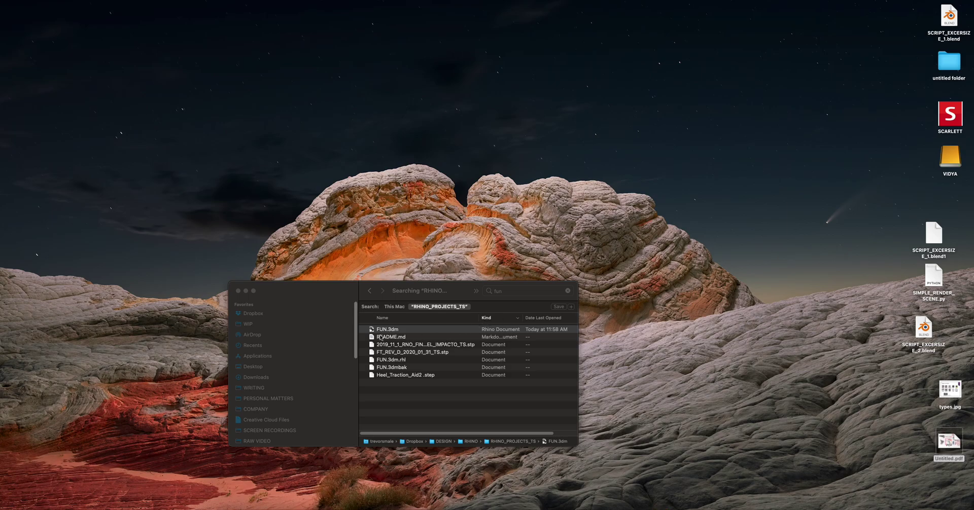
{"action": "key", "text": "super+o"}
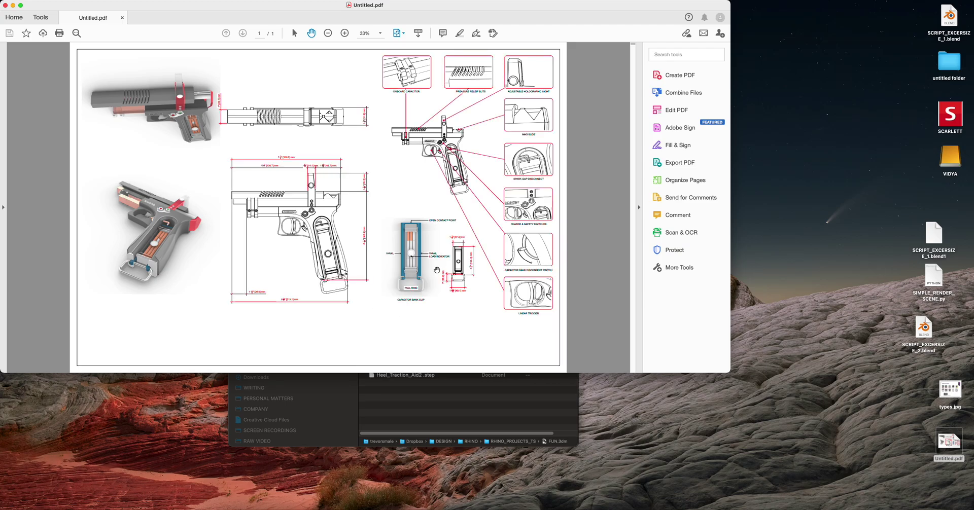
- Maximize the Acrobat window so the SCHEMATIC sheet of Untitled.pdf fills the screen
{"action": "double_click", "coordinate": [634, 6]}
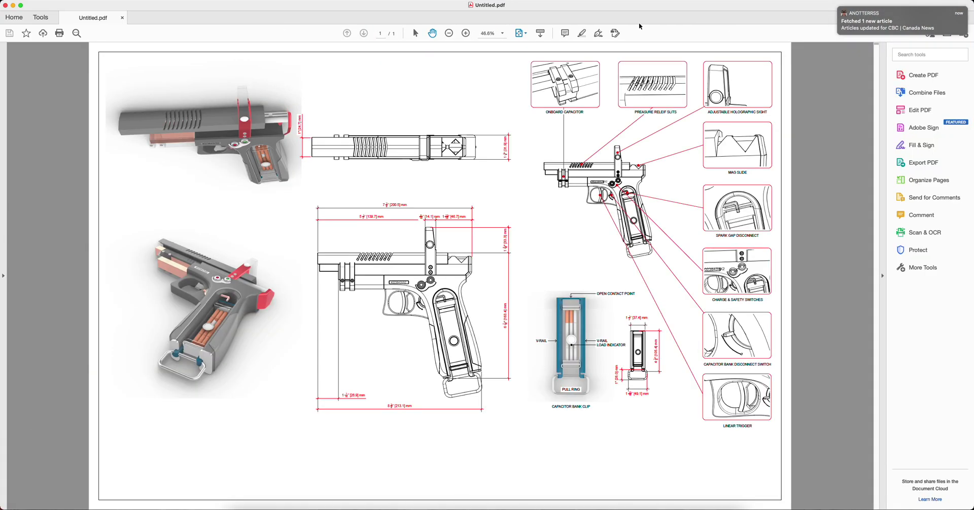